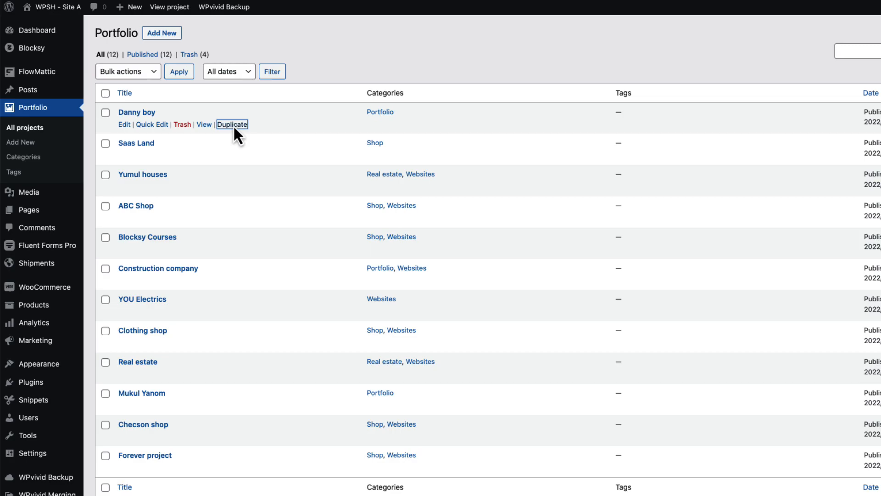
Step: Review the Danny boy project's Client name and Release date portfolio fields
left_click(232, 124)
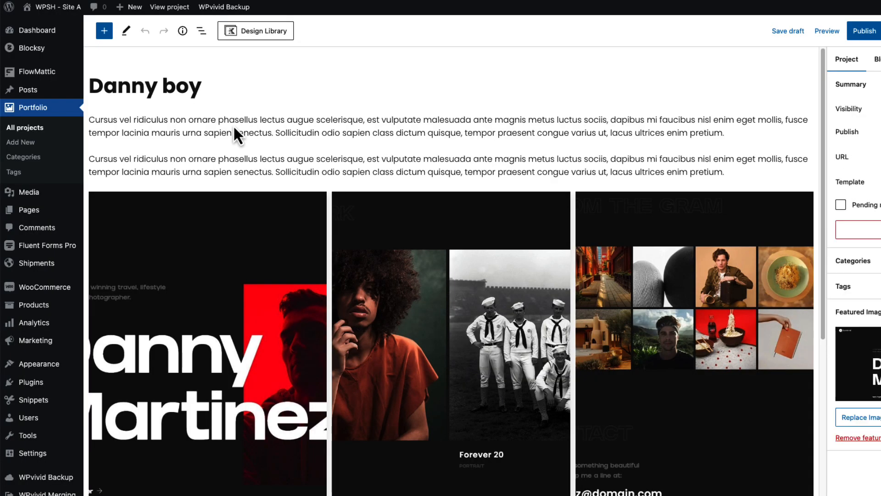
scroll(234, 124, "down", 5)
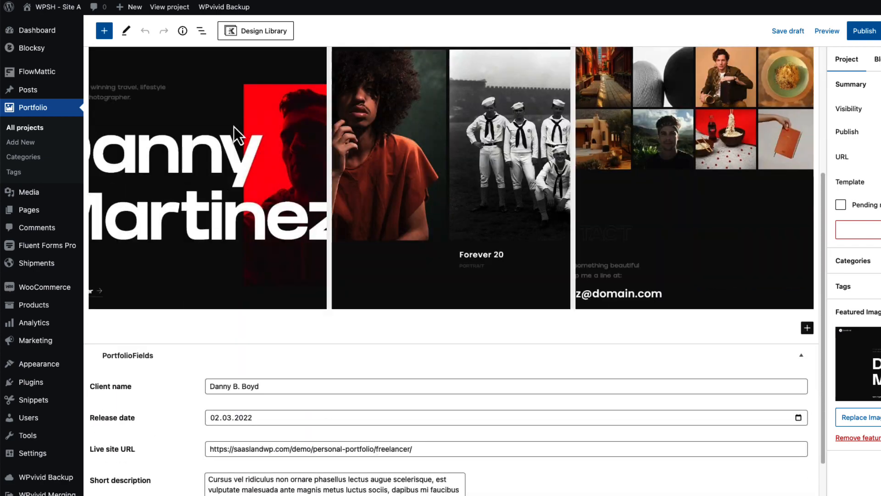
scroll(233, 127, "down", 2)
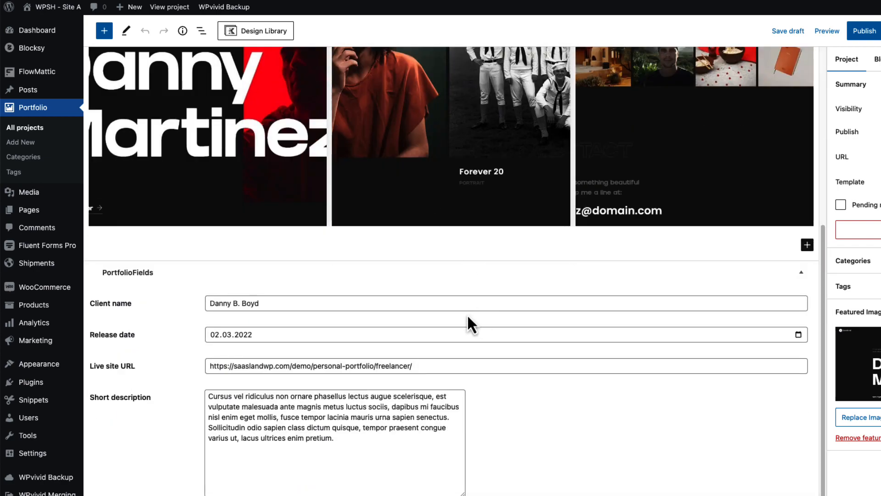
left_click(274, 305)
left_click(255, 334)
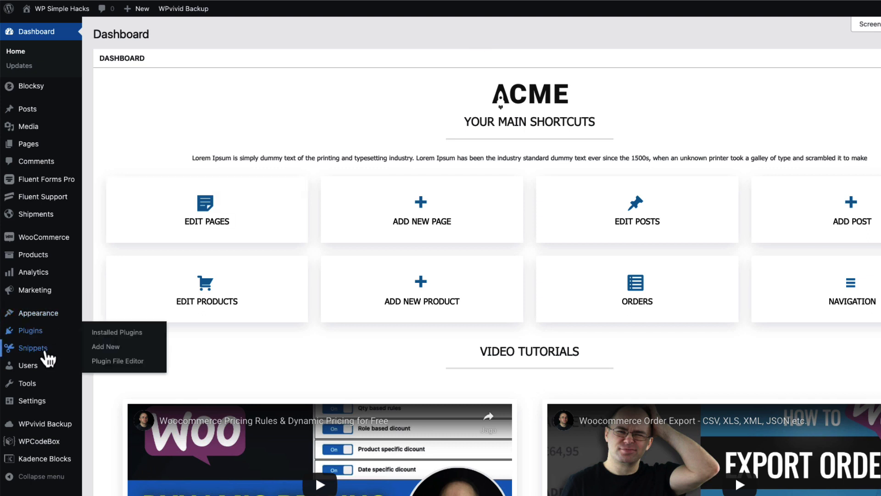
mouse_move(30, 381)
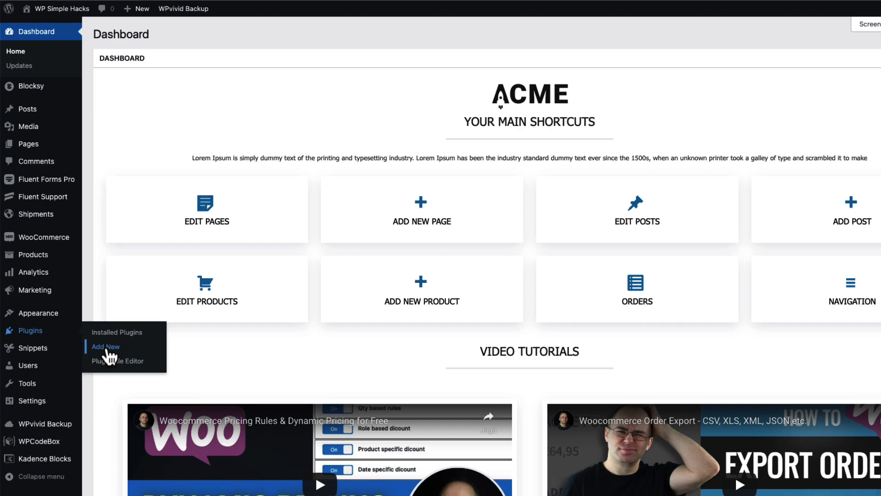
Step: Search the plugin directory for 'code snippets' from Plugins > Add New
left_click(105, 346)
left_click(847, 63)
type("code")
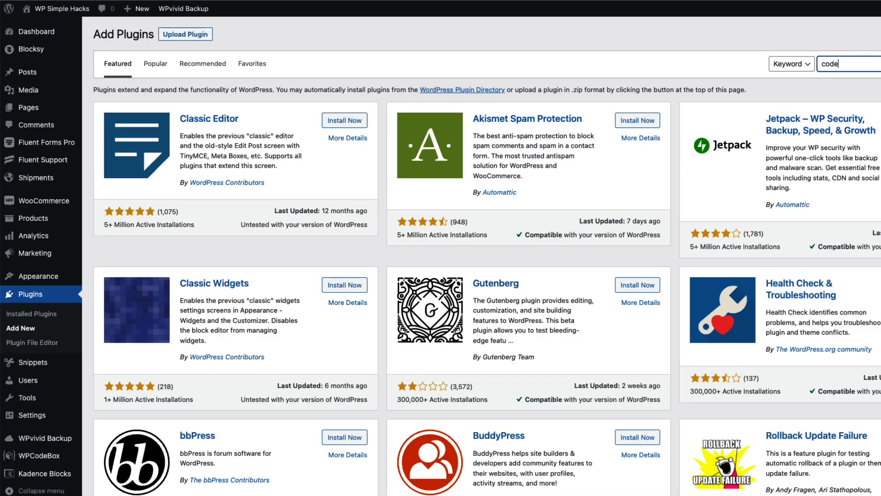
type(" snippets")
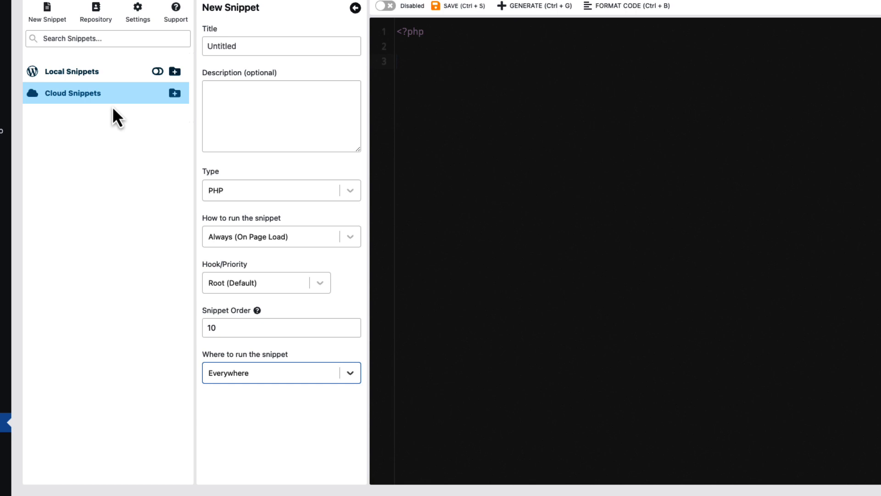
Step: Keep the snippet type as PHP and set it to run under custom conditions
left_click(255, 191)
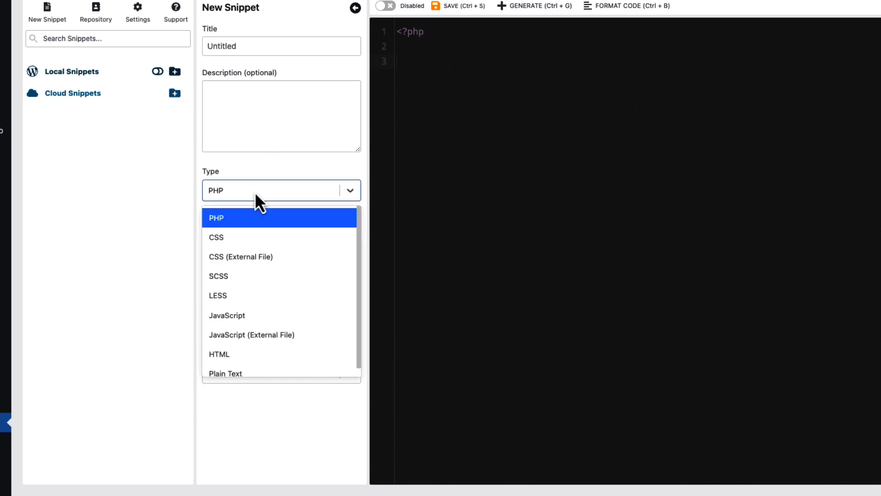
left_click(267, 455)
left_click(257, 372)
left_click(234, 420)
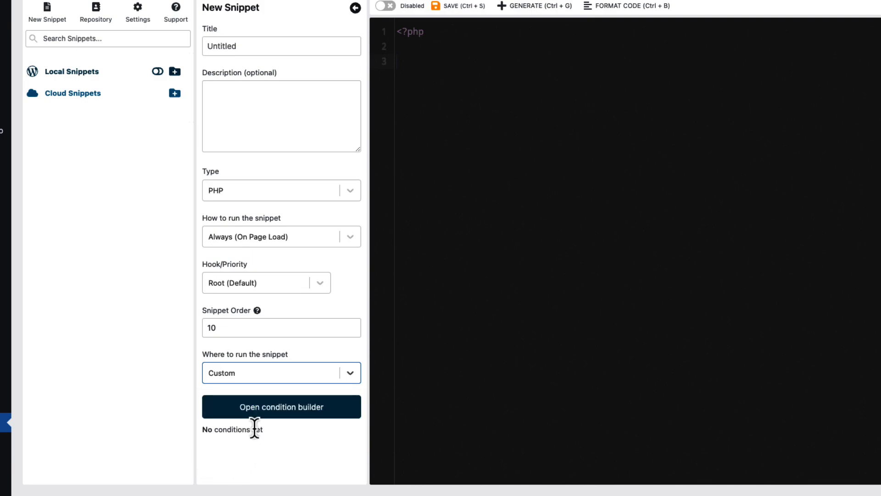
left_click(269, 410)
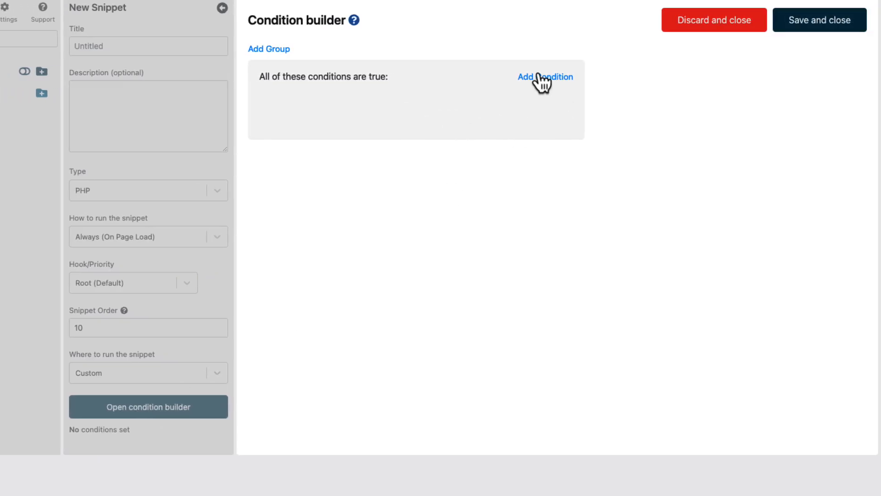
Step: Add the condition Taxonomy is Product categories: Accessories and save the builder
left_click(541, 78)
left_click(371, 103)
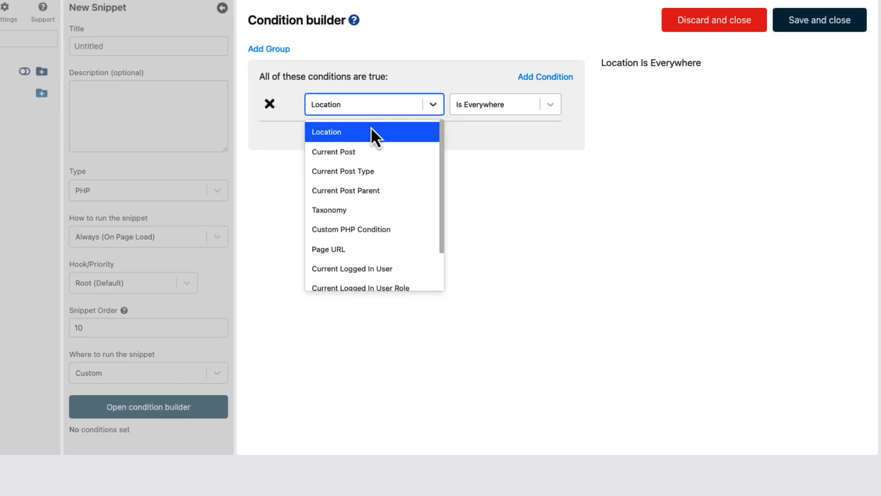
scroll(360, 206, "down", 2)
left_click(361, 170)
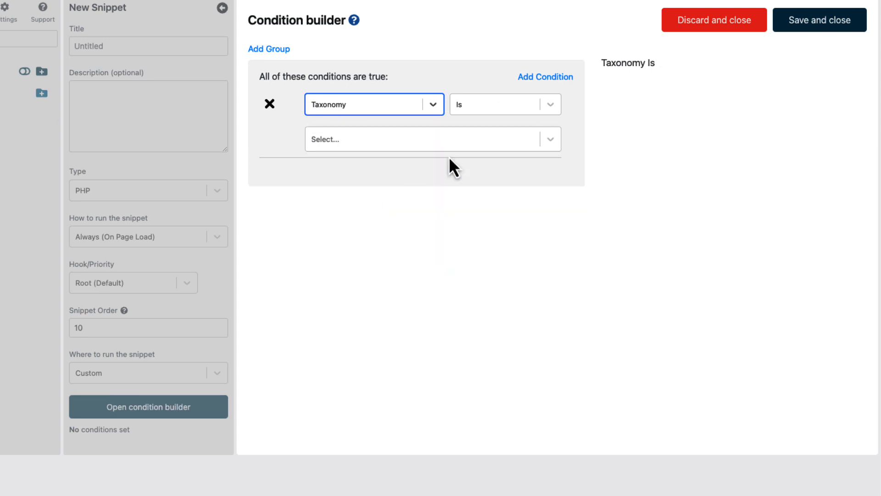
left_click(400, 138)
scroll(364, 269, "down", 2)
left_click(363, 267)
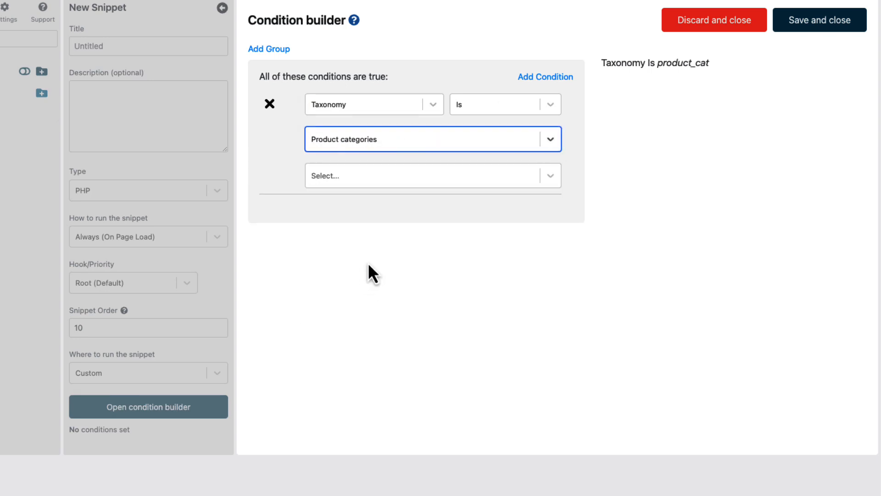
left_click(370, 175)
left_click(329, 225)
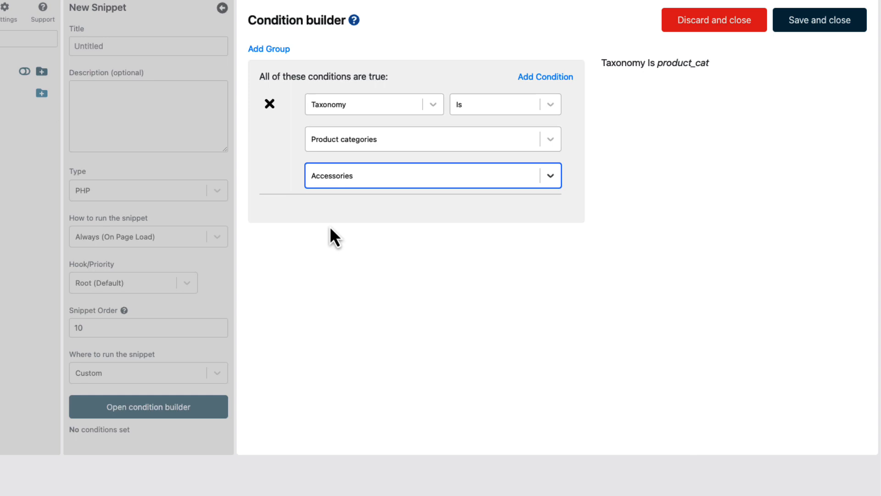
left_click(815, 28)
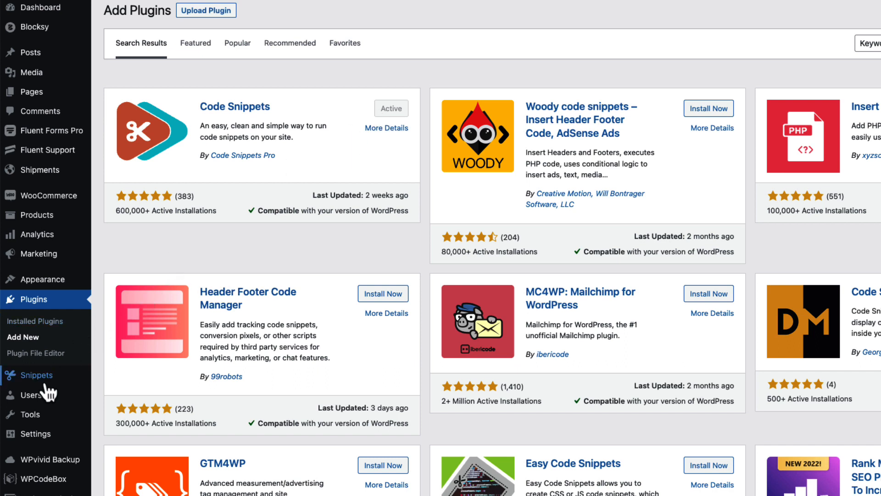
mouse_move(37, 375)
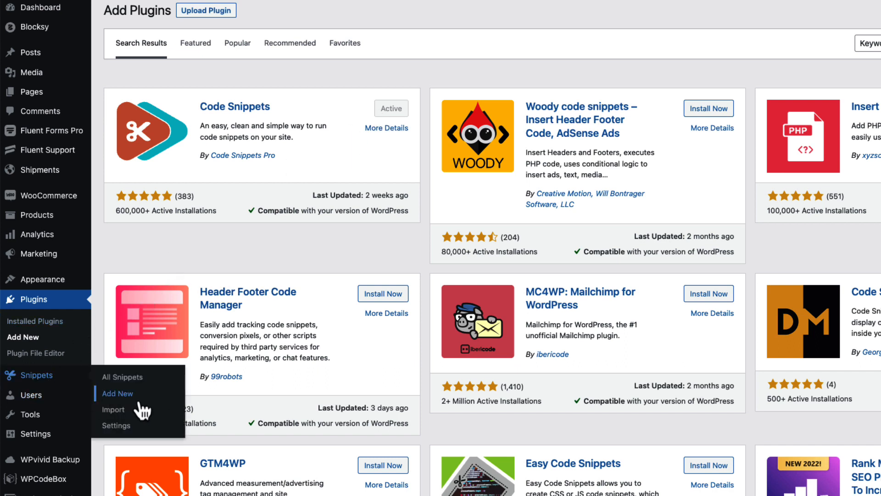
Step: Create the 'Duplicate post and page link' PHP snippet for the admin area, then save and activate it
left_click(118, 393)
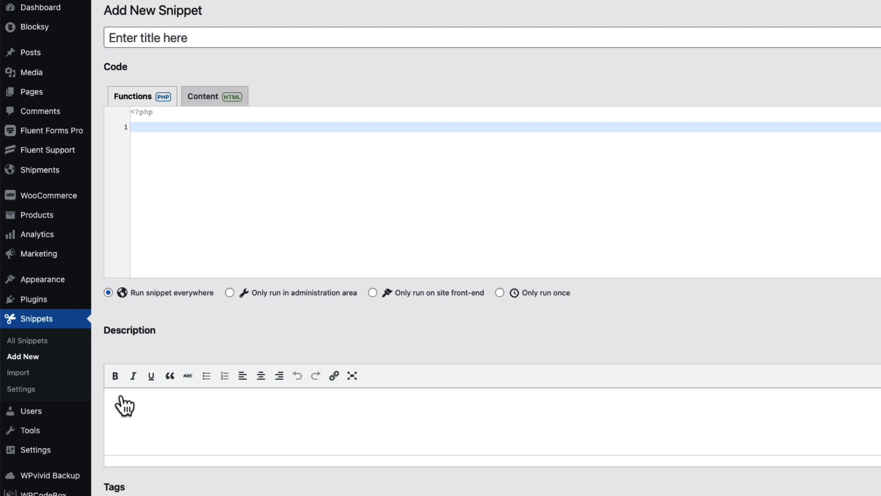
left_click(163, 61)
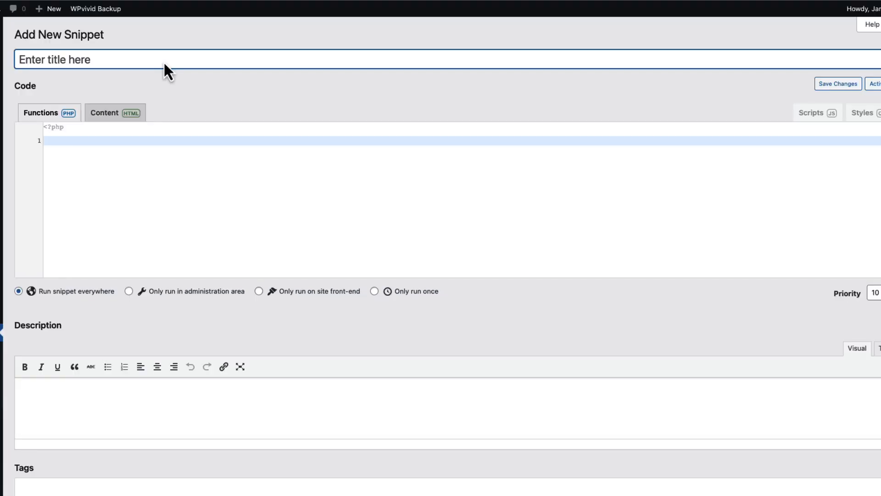
type("Duplicate post and page link")
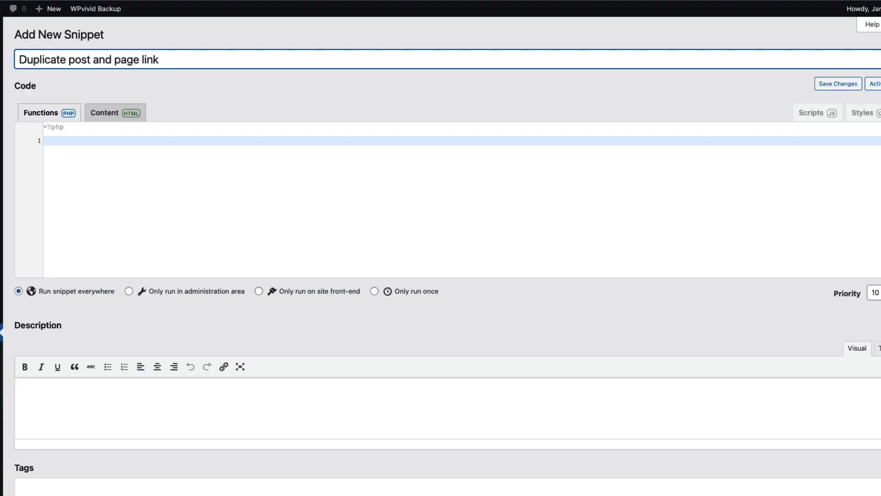
left_click(101, 142)
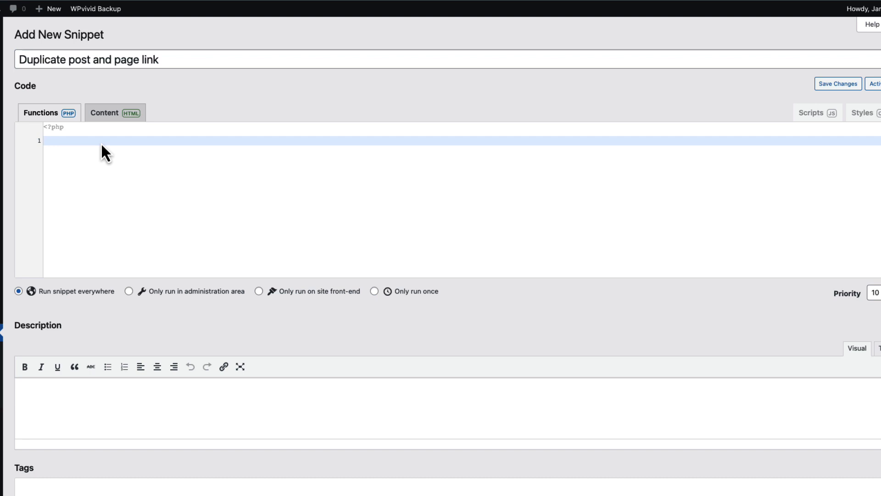
key("ctrl+v")
scroll(251, 198, "up", 15)
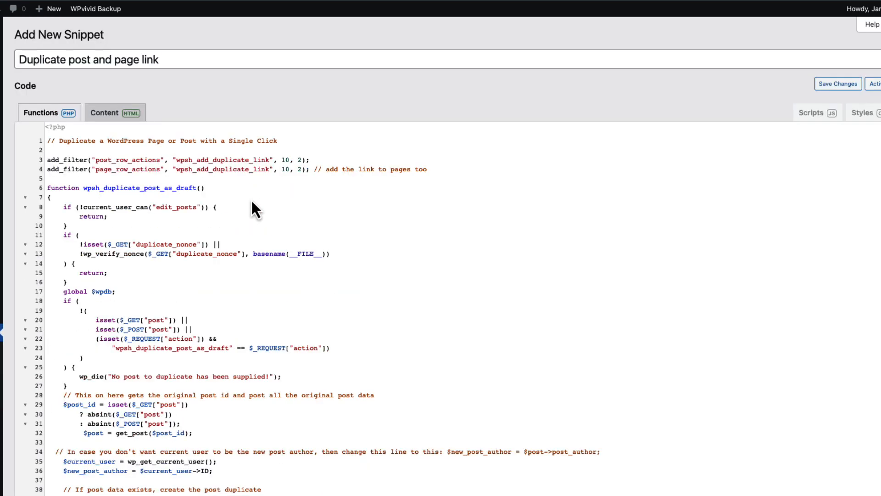
scroll(251, 199, "down", 10)
scroll(251, 199, "down", 10)
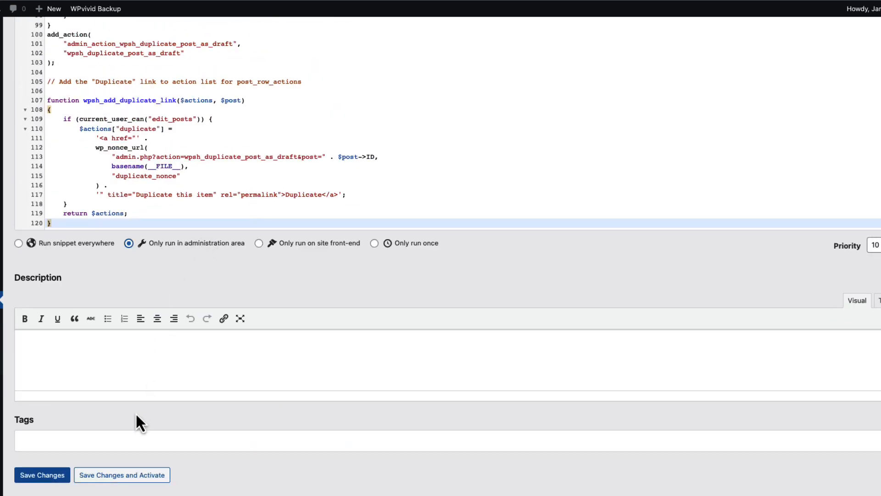
left_click(117, 482)
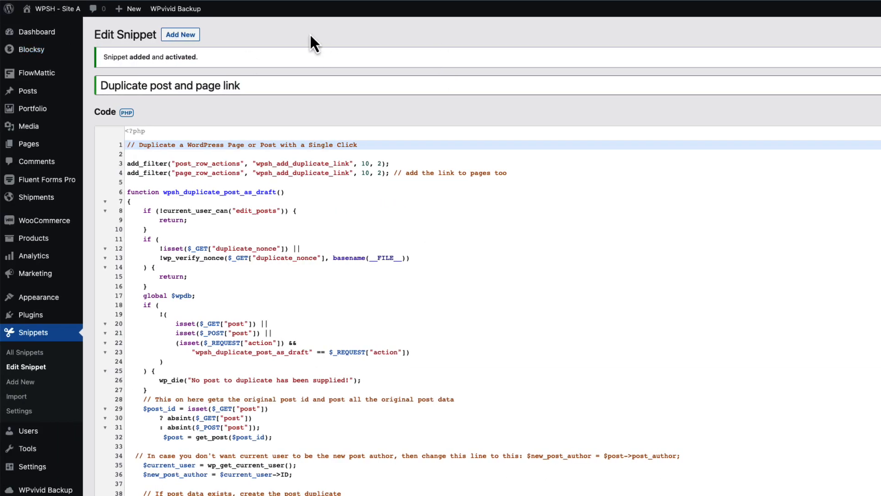
mouse_move(27, 91)
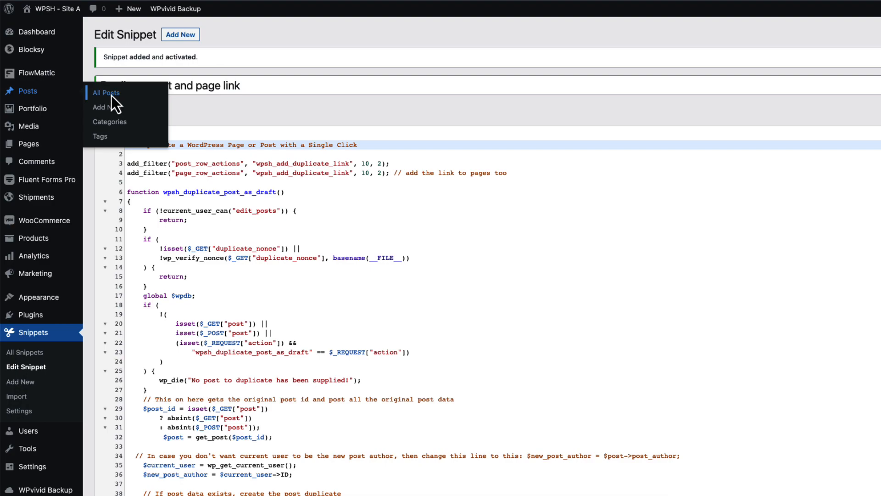
Step: Duplicate the post 'Another test' from All Posts and check its categories
left_click(111, 96)
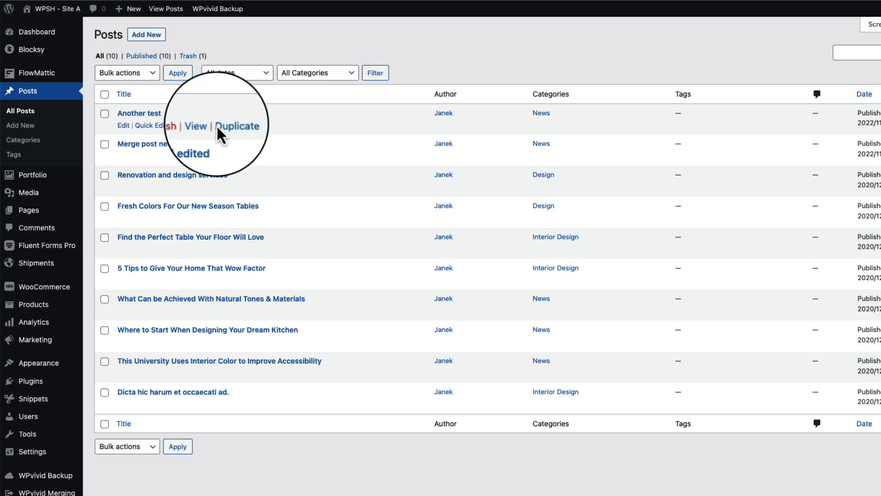
left_click(233, 127)
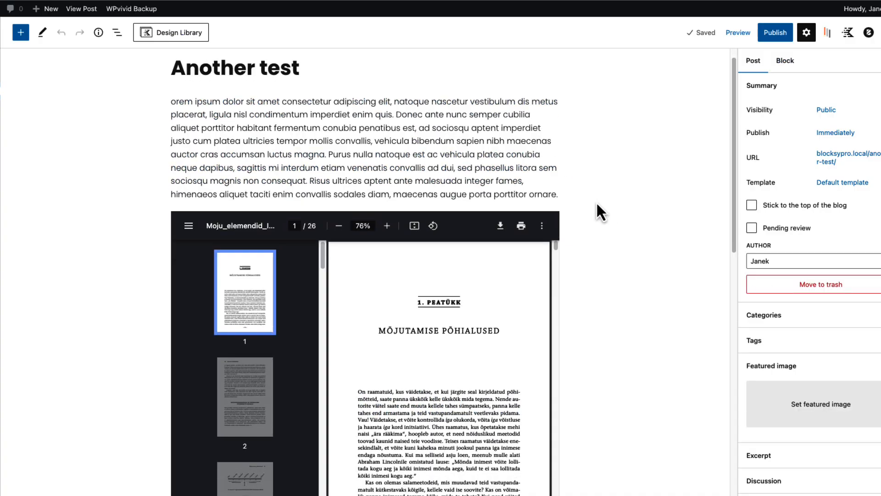
scroll(596, 201, "down", 6)
left_click(852, 315)
scroll(854, 327, "down", 2)
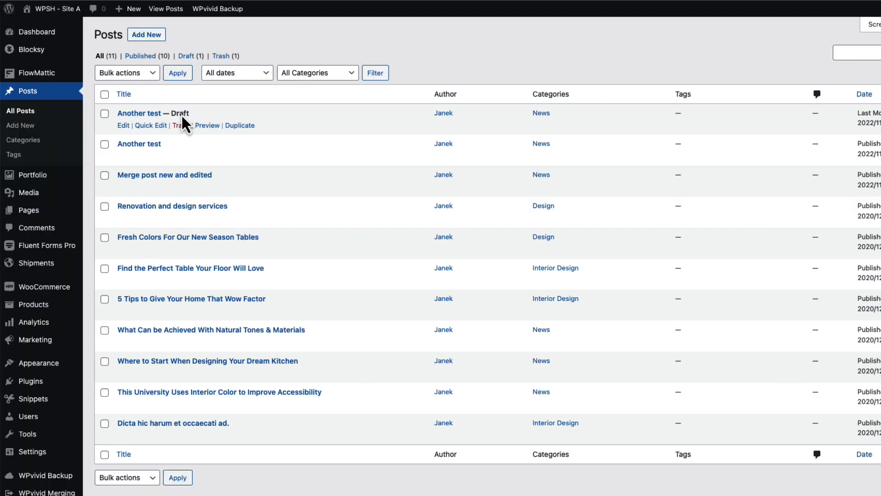
mouse_move(29, 210)
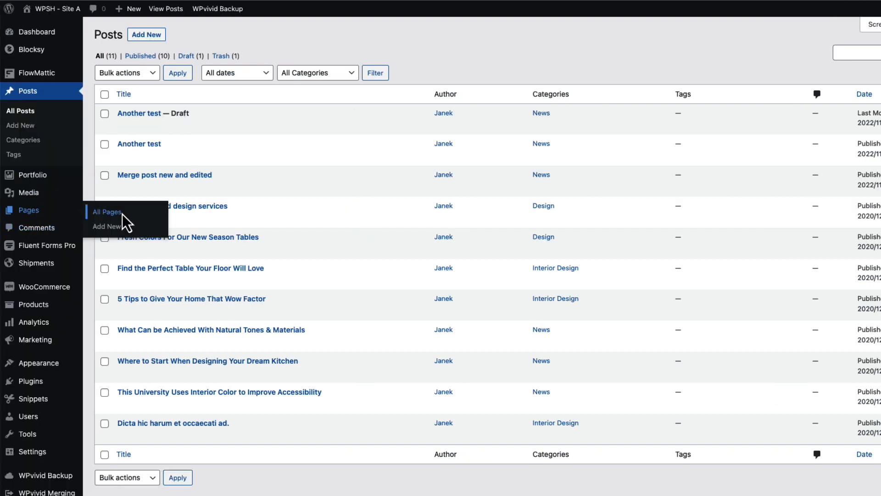
Step: Check the Pages and Portfolio lists, then open the Danny boy project in the editor
left_click(122, 214)
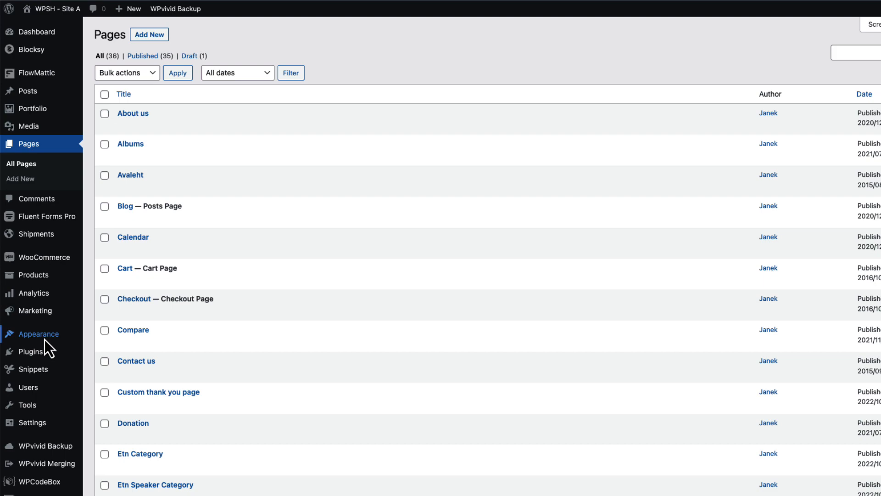
mouse_move(32, 108)
left_click(106, 110)
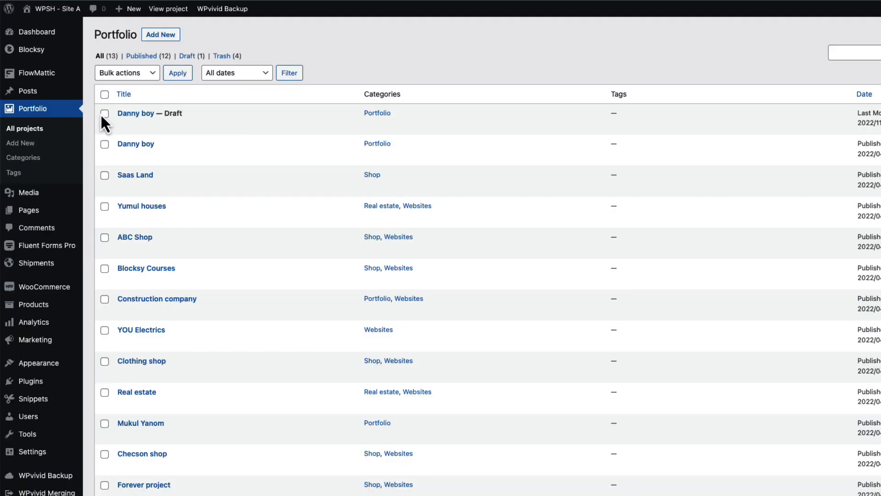
left_click(133, 144)
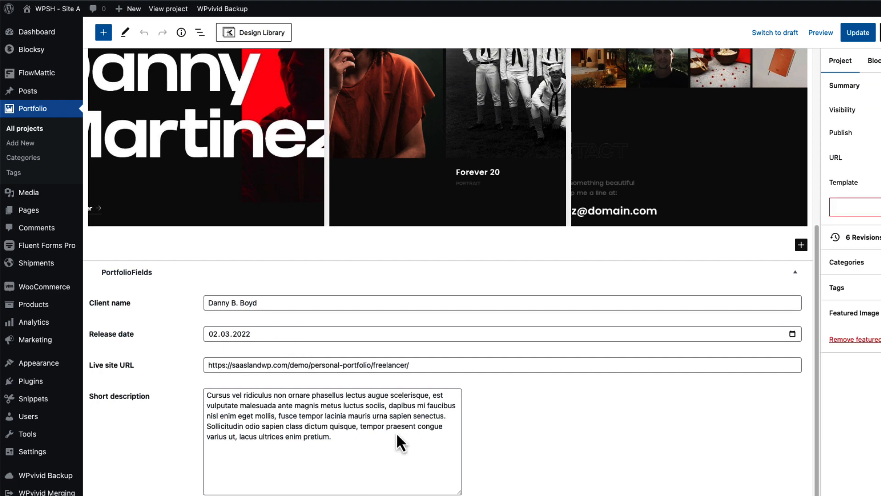
scroll(351, 338, "up", 5)
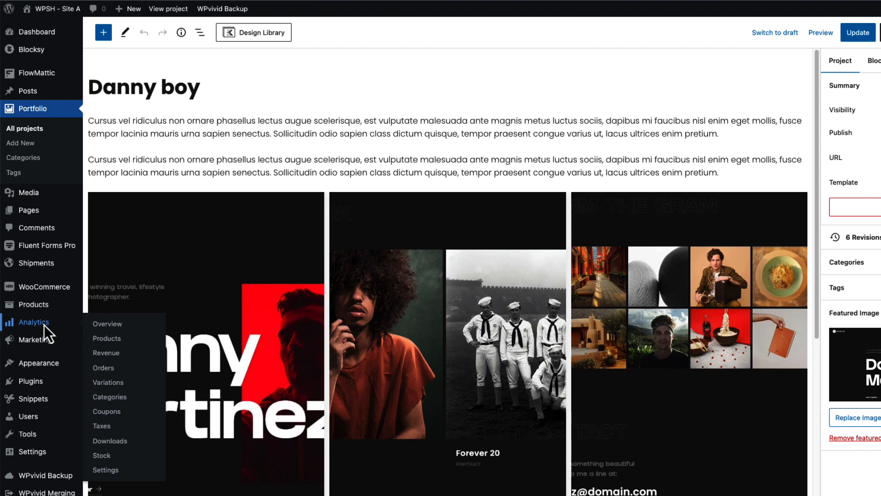
mouse_move(33, 398)
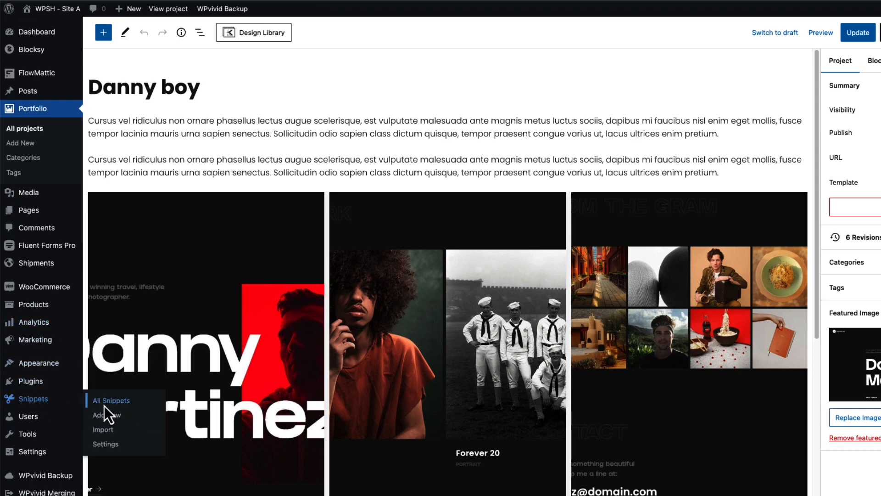
Step: View All Snippets with 'Duplicate post and page link' active
left_click(104, 403)
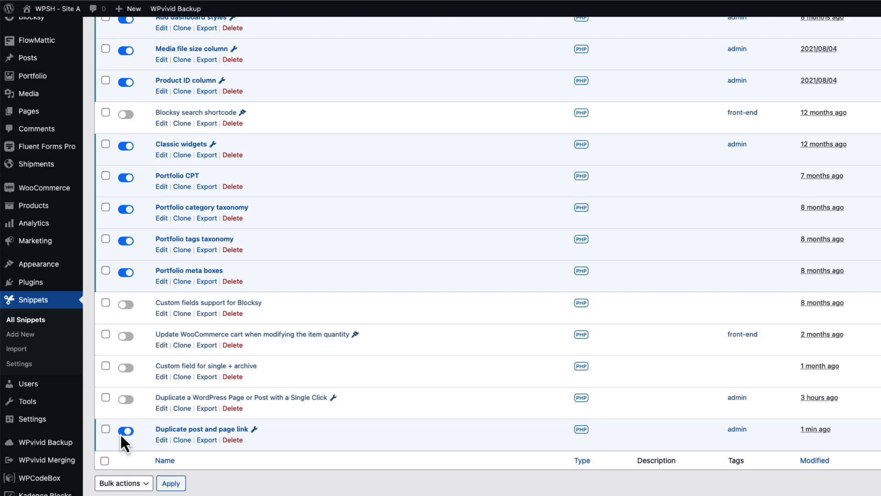
scroll(177, 392, "up", 10)
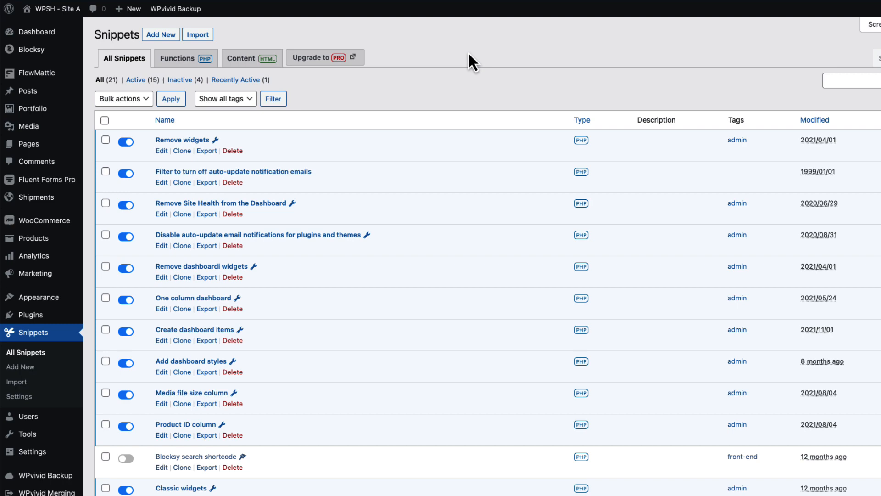
mouse_move(31, 282)
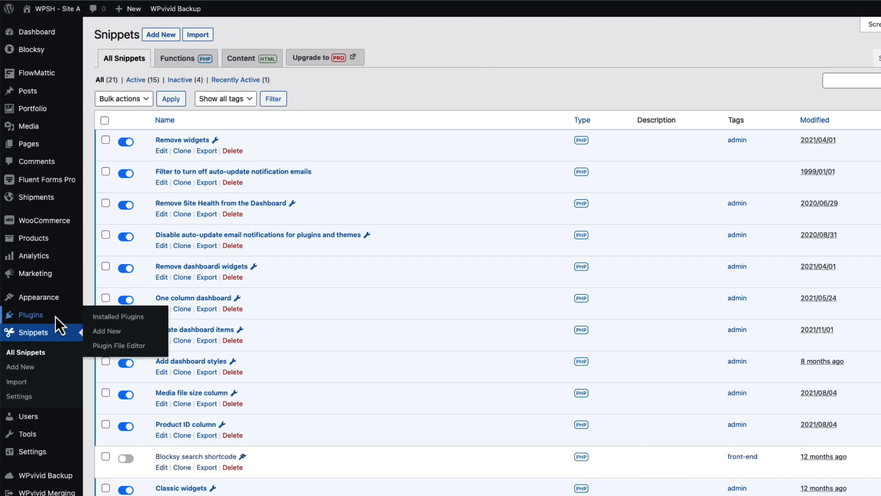
Step: Activate Yoast Duplicate Post from Add Plugins and dismiss its welcome banner
left_click(111, 335)
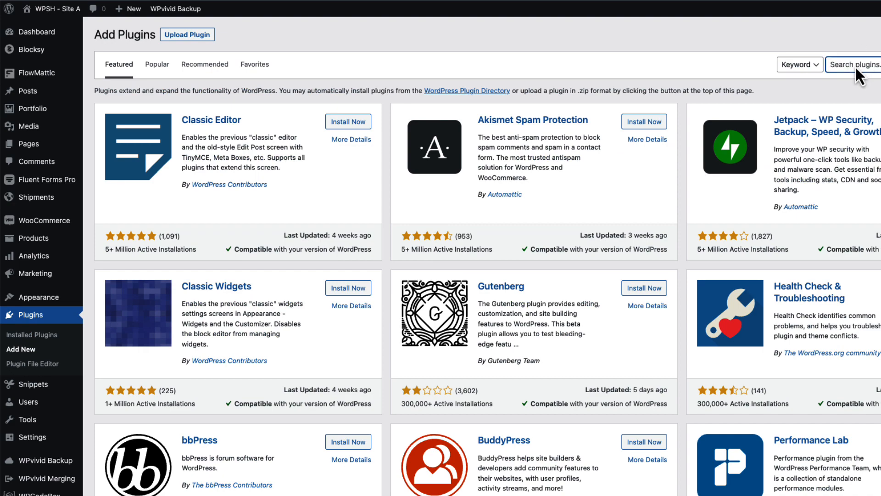
type("yoast duplicate post")
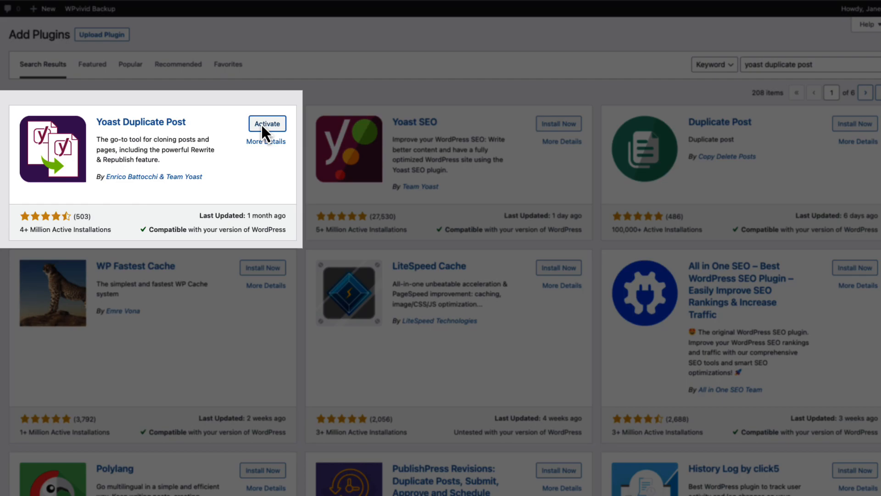
left_click(267, 123)
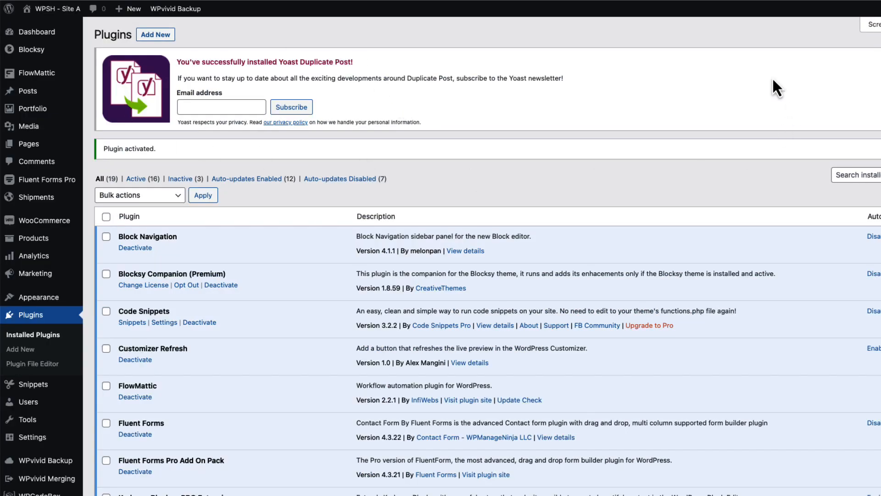
left_click(873, 83)
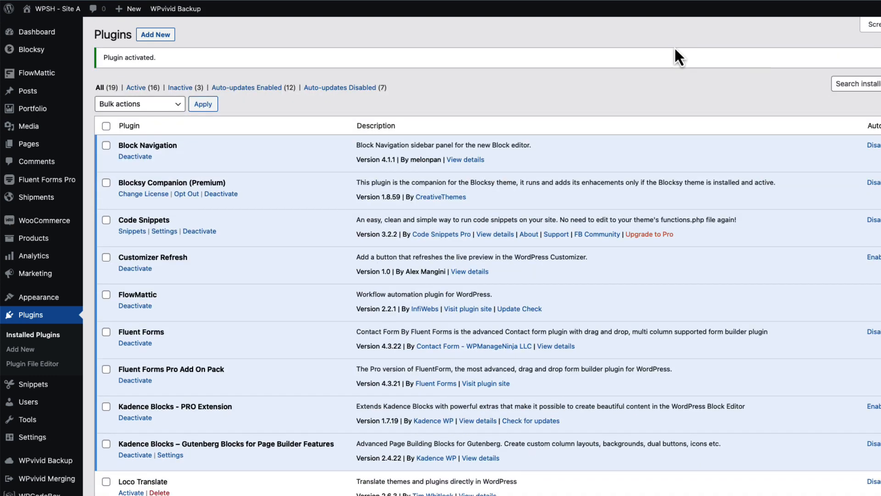
scroll(426, 132, "down", 5)
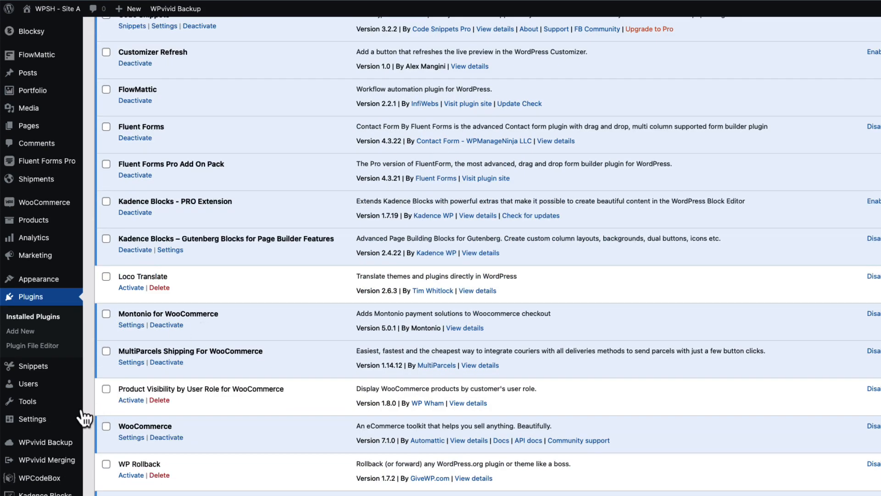
mouse_move(31, 436)
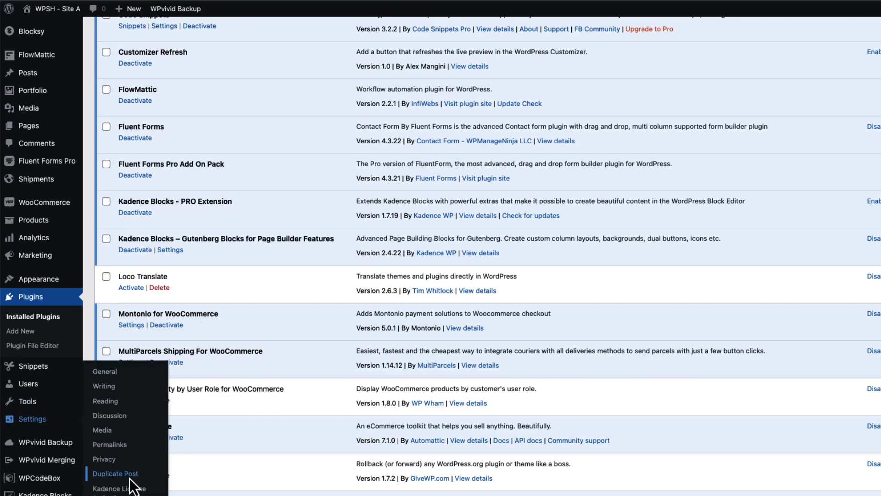
Step: Review Duplicate Post's Display and What to copy settings, including title prefix and suffix
left_click(115, 474)
left_click(245, 71)
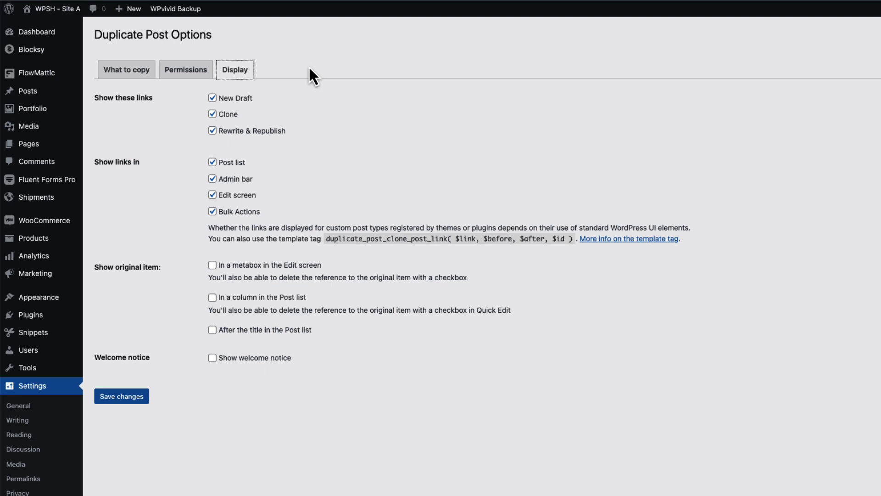
left_click(126, 69)
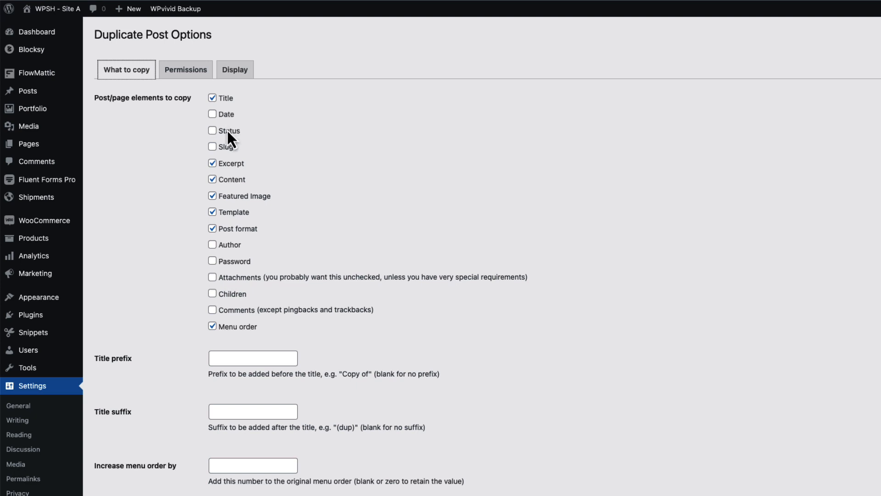
scroll(388, 269, "down", 4)
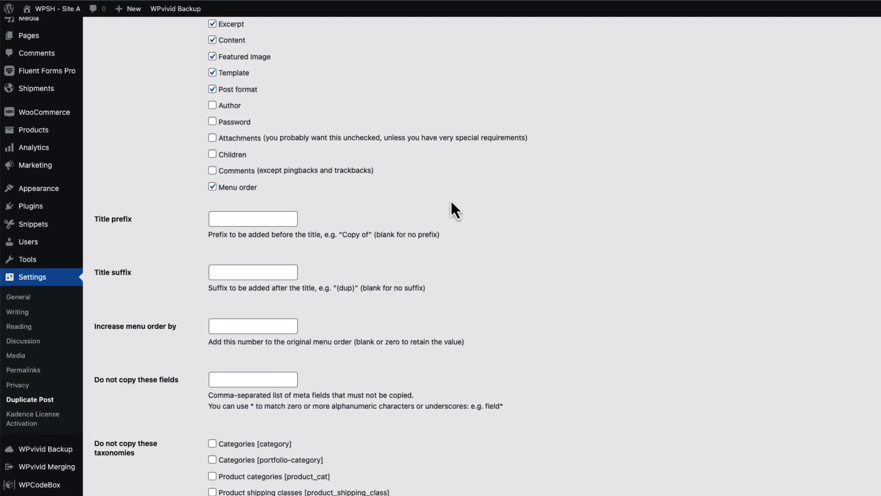
left_click(227, 220)
left_click(253, 273)
scroll(390, 282, "down", 2)
scroll(391, 283, "down", 2)
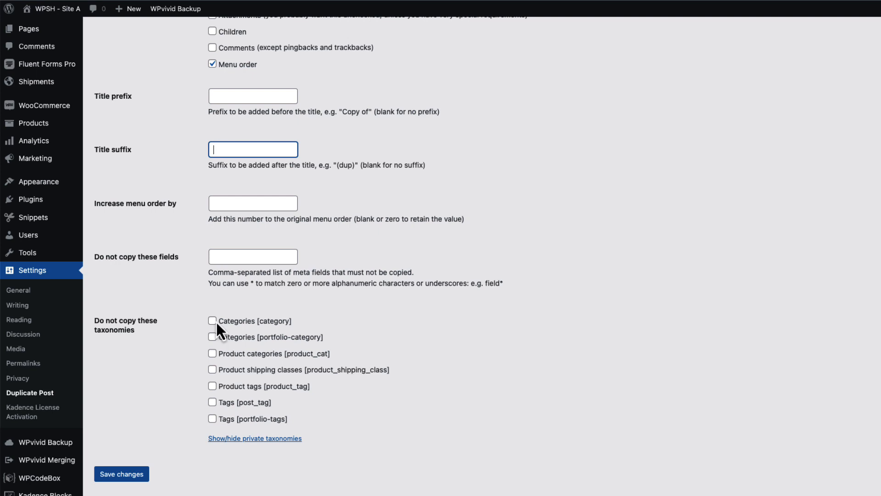
scroll(399, 286, "up", 5)
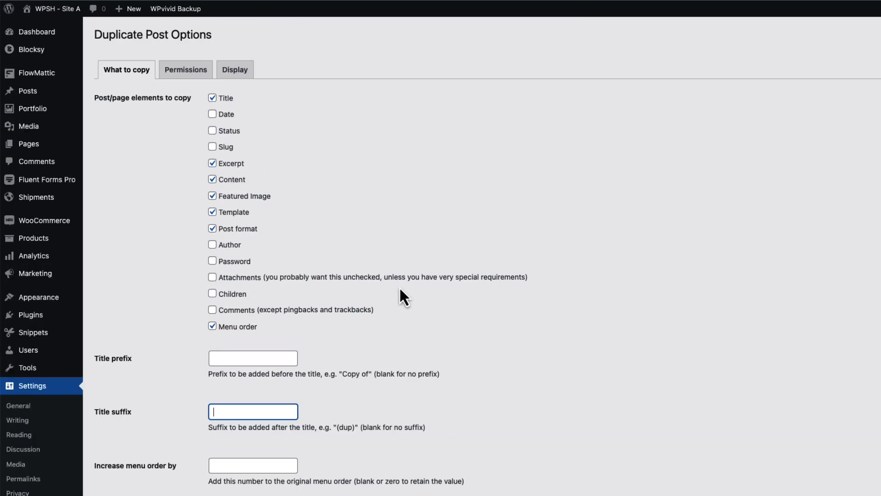
Step: View the Permissions tab with Posts, Pages and Portfolio enabled for duplication
left_click(191, 72)
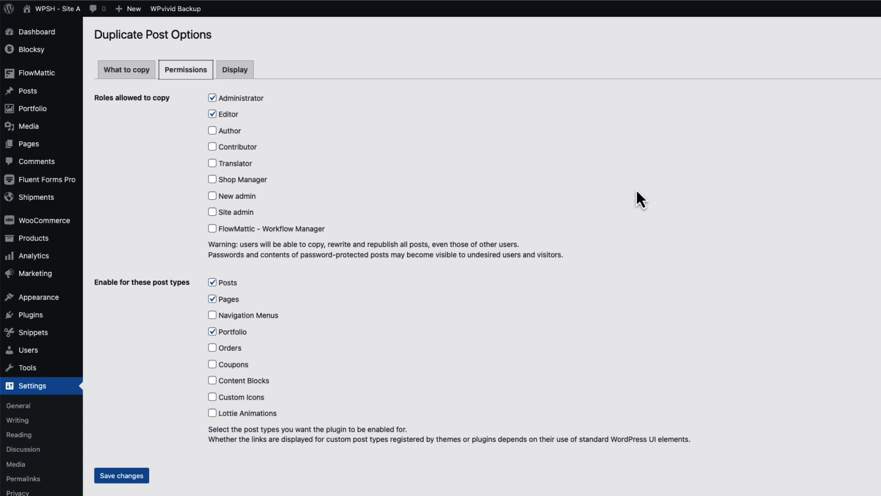
mouse_move(28, 90)
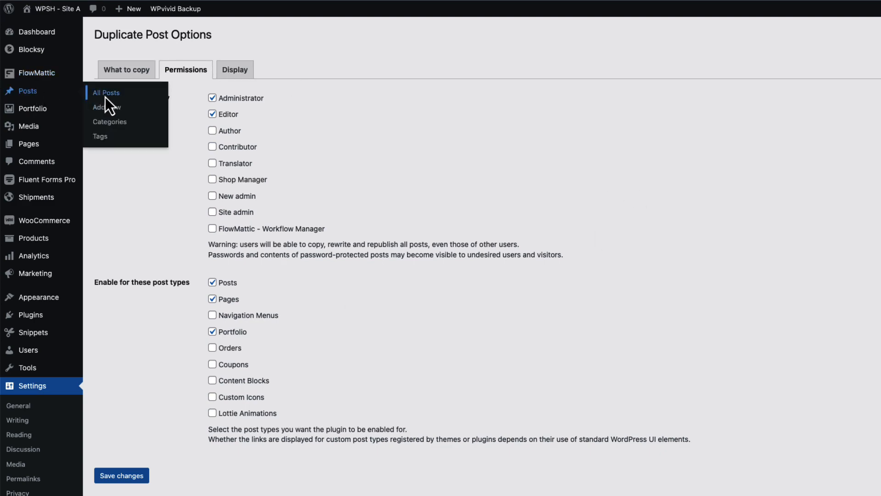
Step: Check Clone/New Draft/Rewrite & Republish on posts, open 'Another test', and return to All Posts
left_click(106, 93)
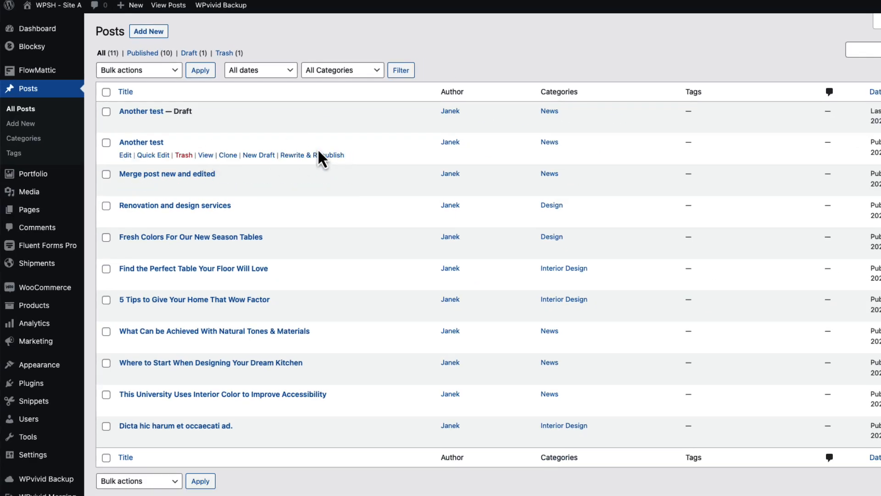
left_click(139, 141)
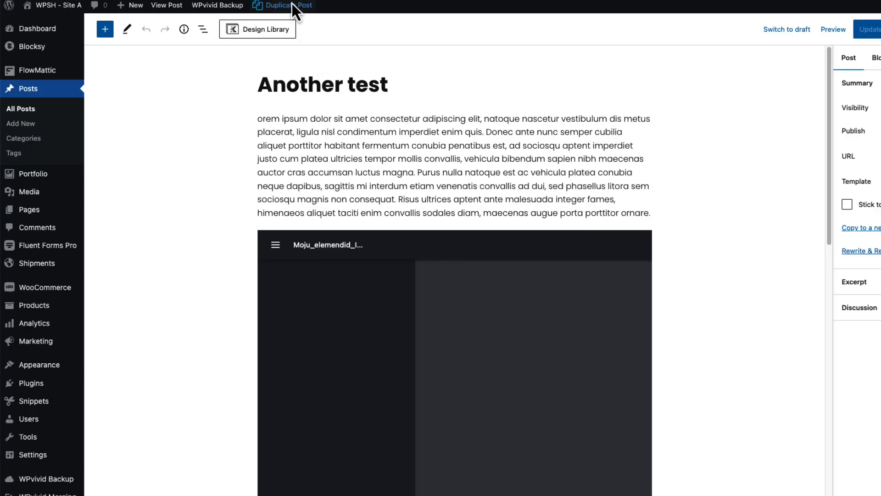
mouse_move(283, 5)
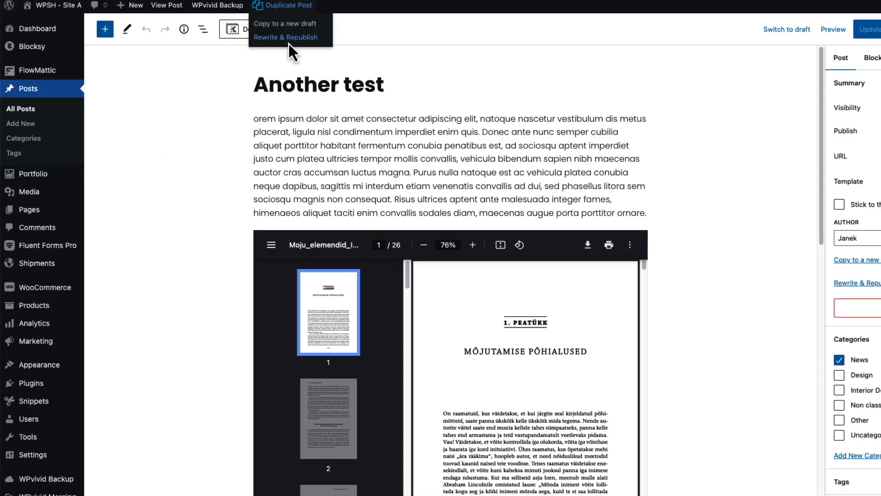
left_click(20, 110)
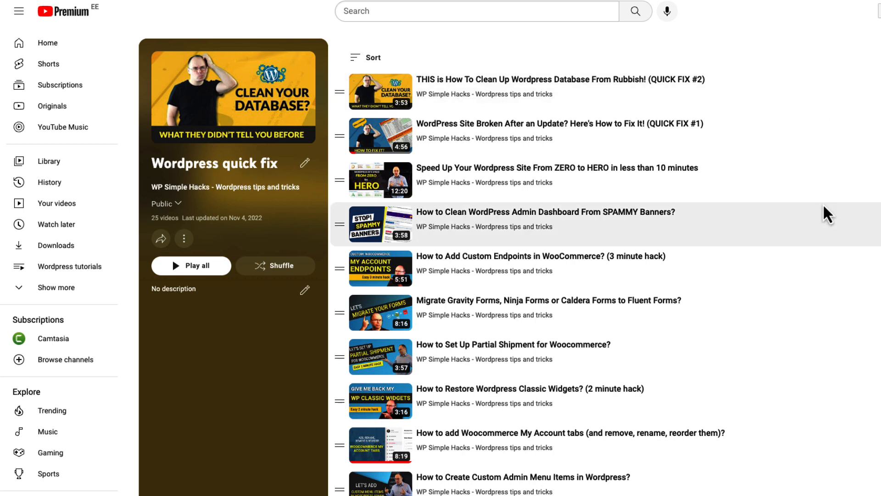
scroll(823, 203, "down", 3)
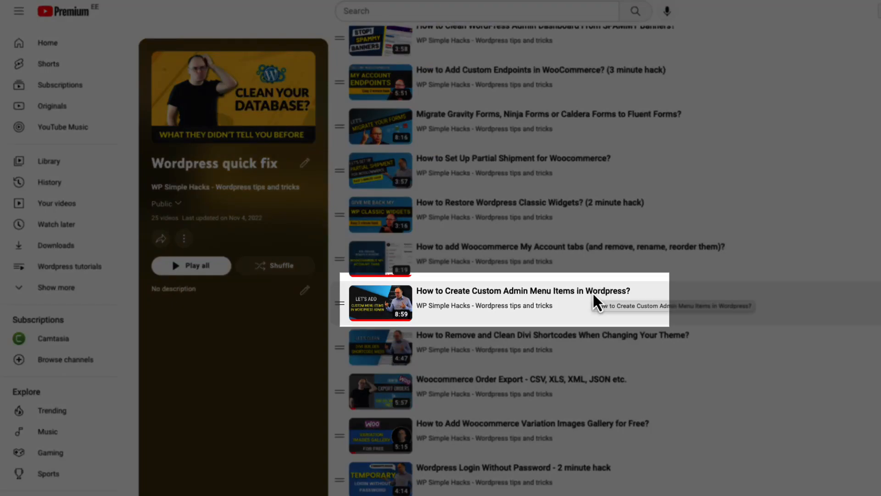
scroll(593, 301, "up", 5)
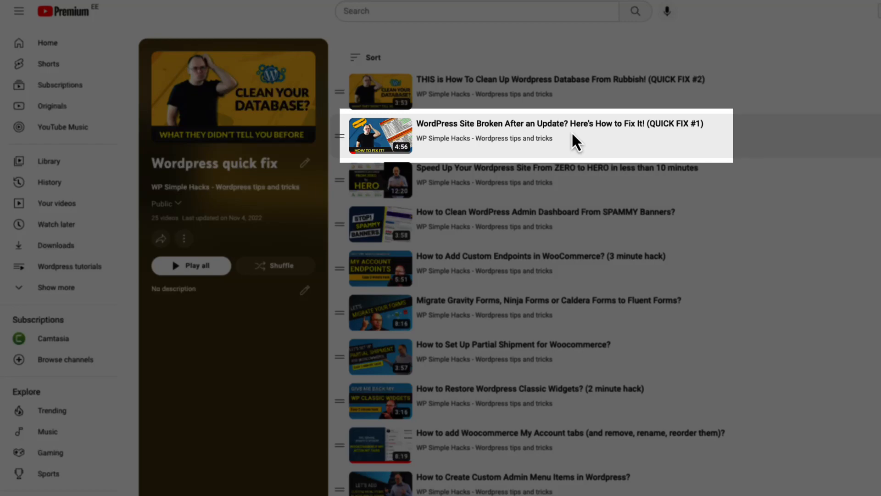